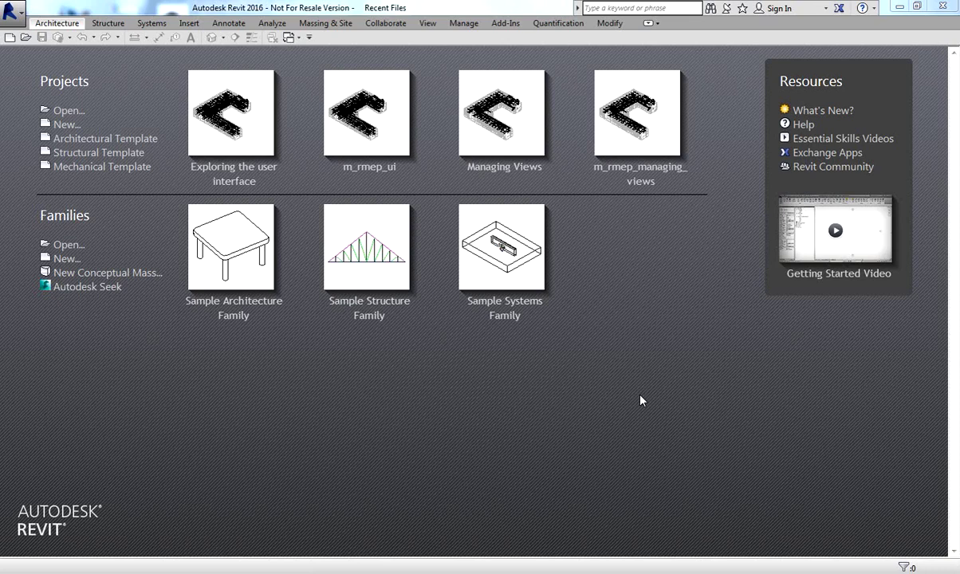
# Open the recent project "Exploring the user interface".
pyautogui.click(239, 138)
pyautogui.click(242, 175)
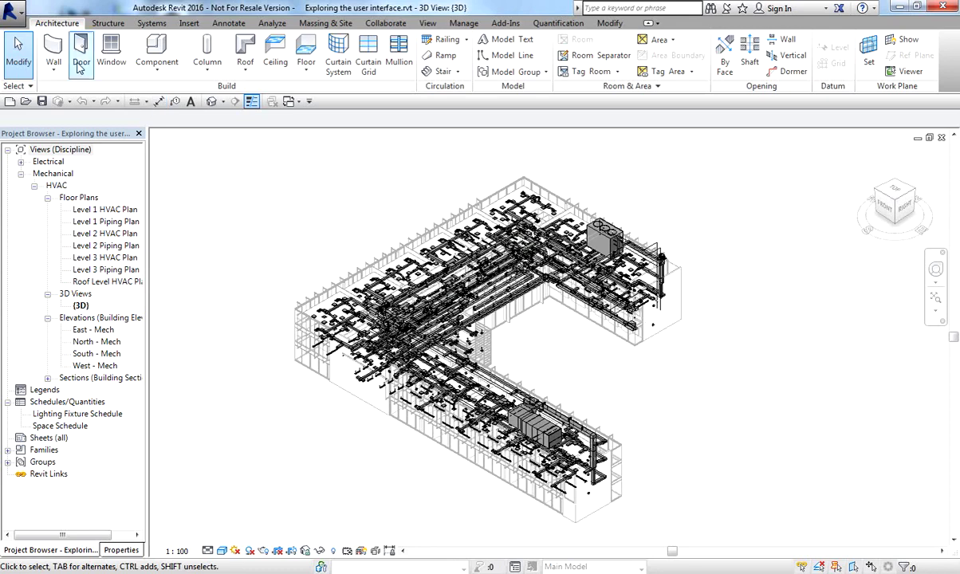
# Review the file commands for creating, opening and saving a project as another file type.
pyautogui.click(16, 20)
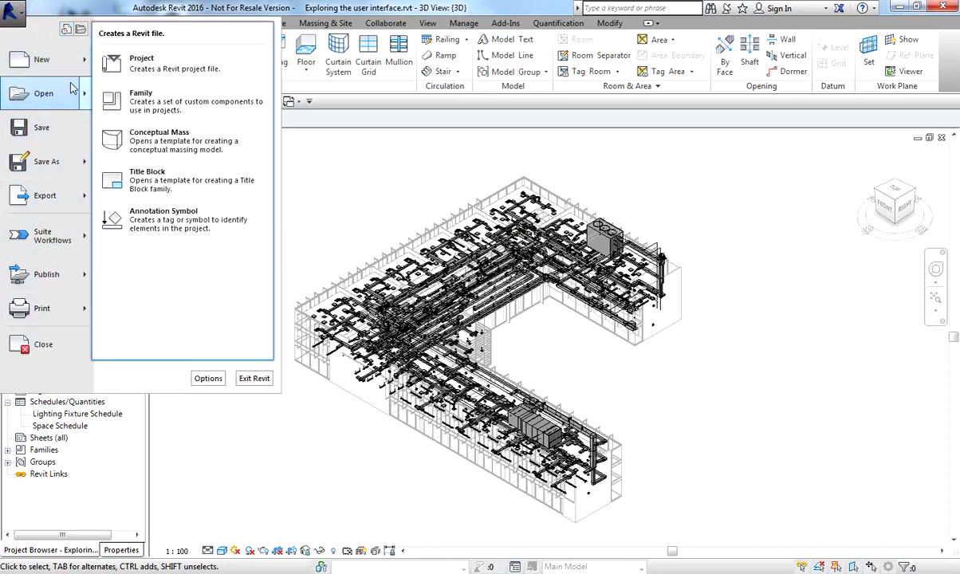
pyautogui.moveTo(73, 90)
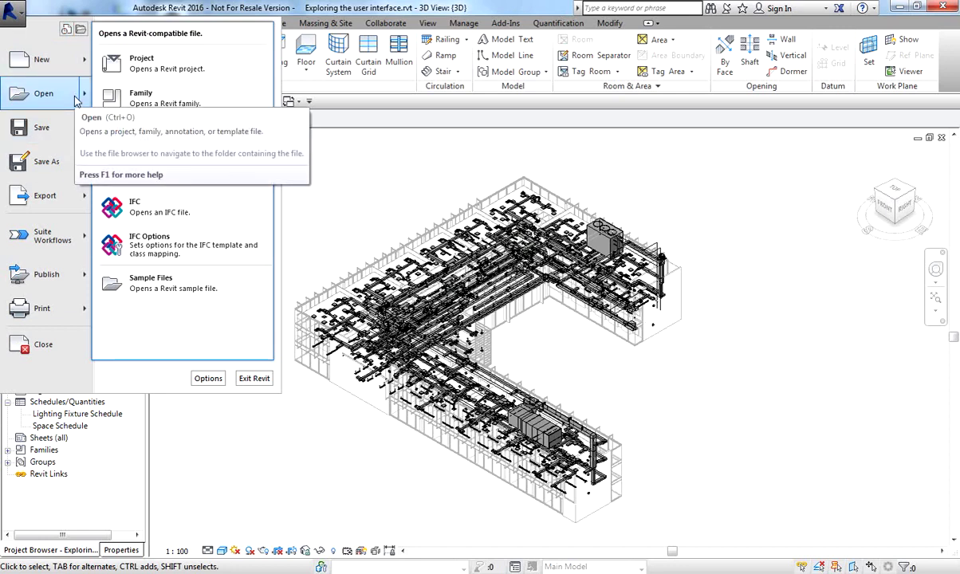
pyautogui.moveTo(59, 177)
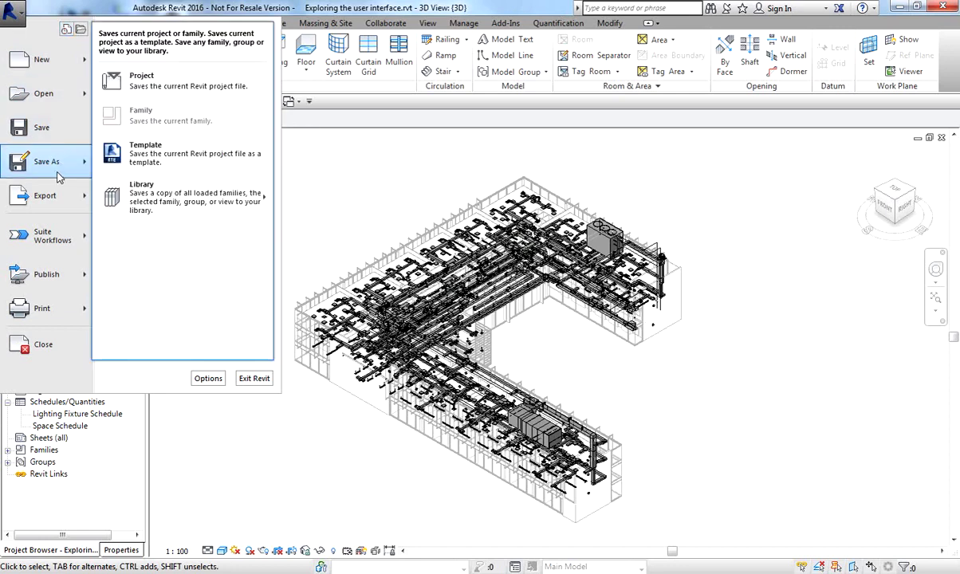
pyautogui.click(84, 6)
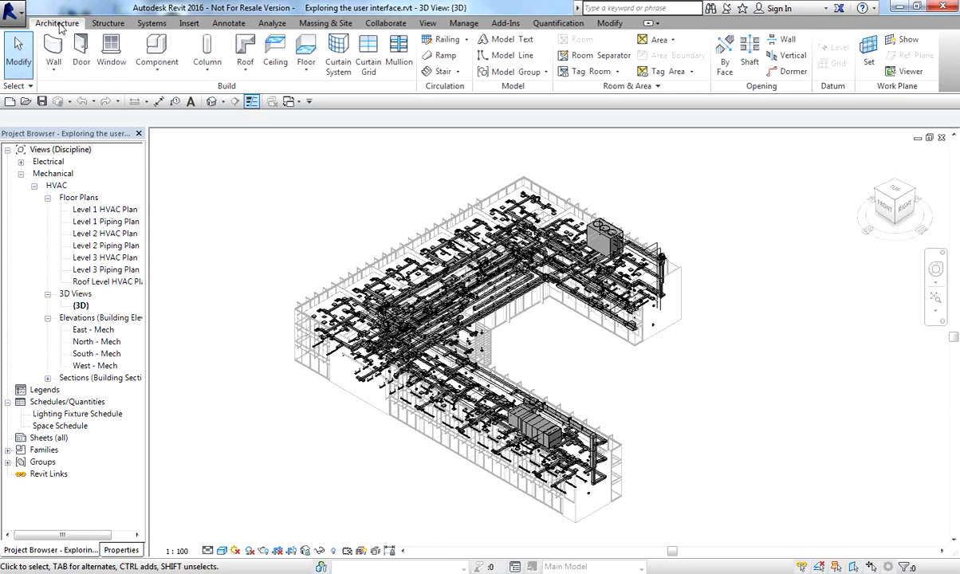
# Examine the tool sets for architecture, structure, systems, inserting content, annotation and analysis.
pyautogui.click(100, 27)
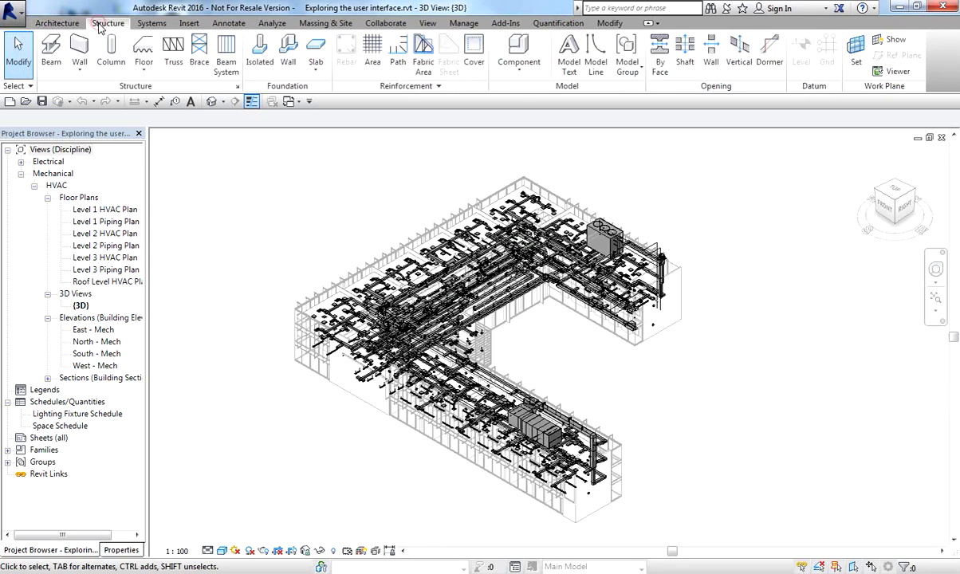
pyautogui.click(152, 25)
pyautogui.click(67, 24)
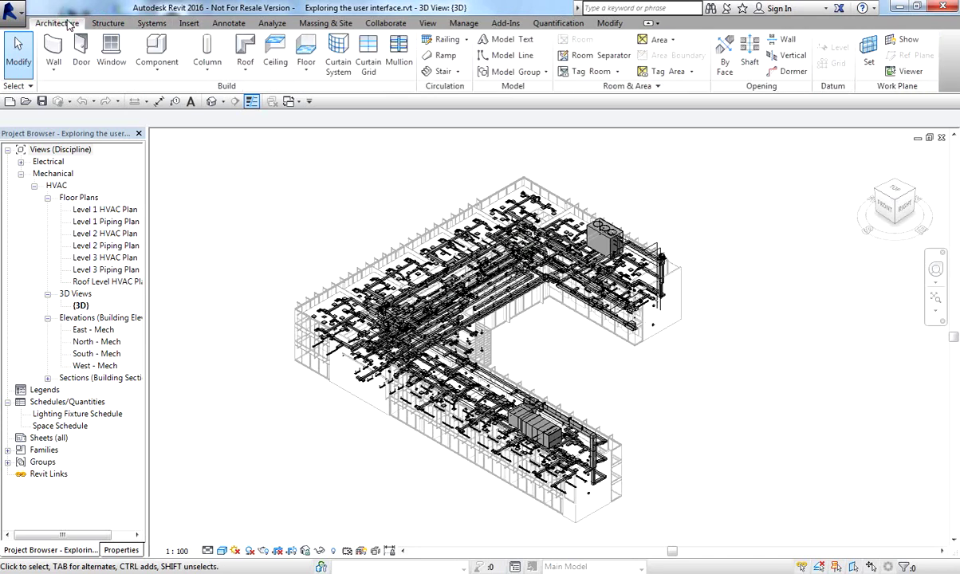
pyautogui.click(102, 24)
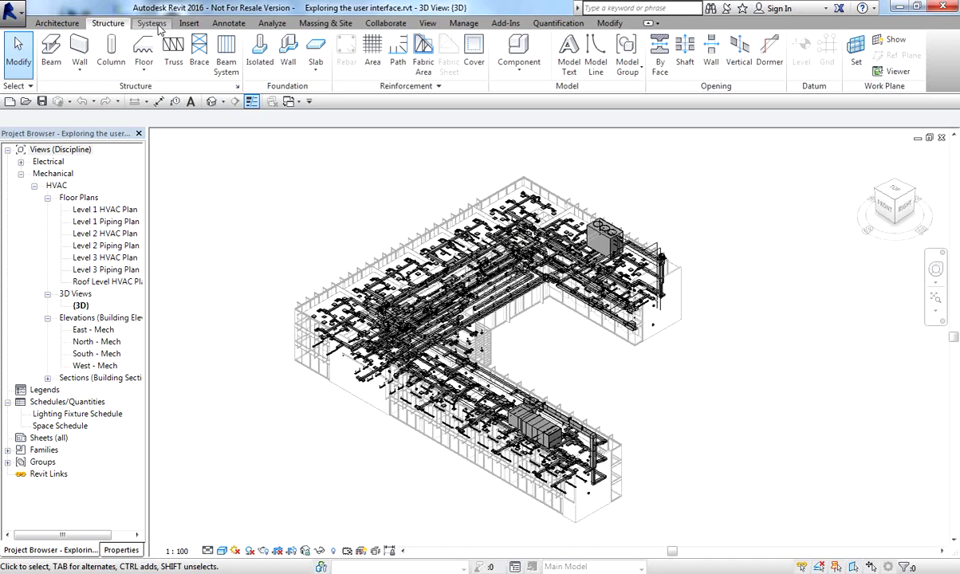
pyautogui.click(154, 24)
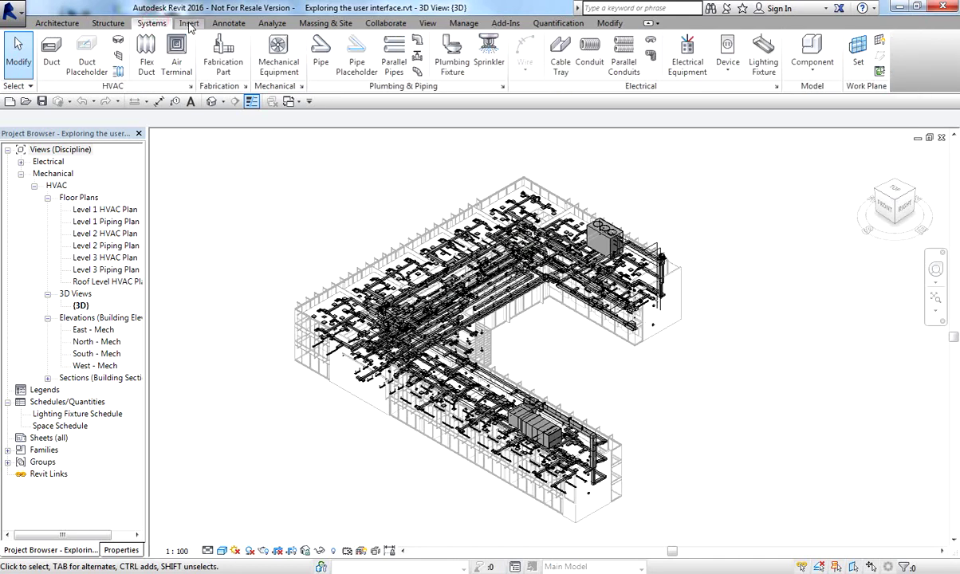
pyautogui.click(189, 24)
pyautogui.click(59, 24)
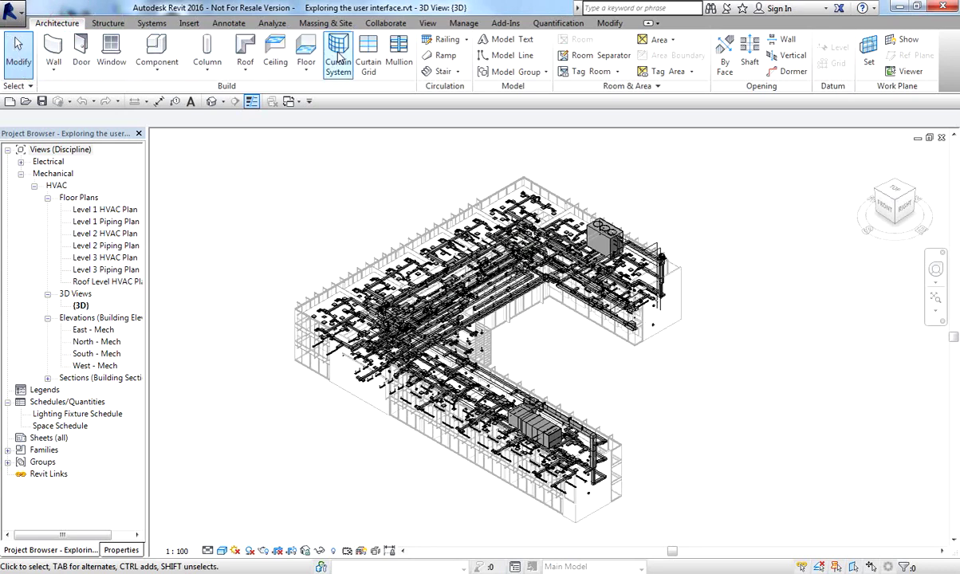
pyautogui.click(107, 23)
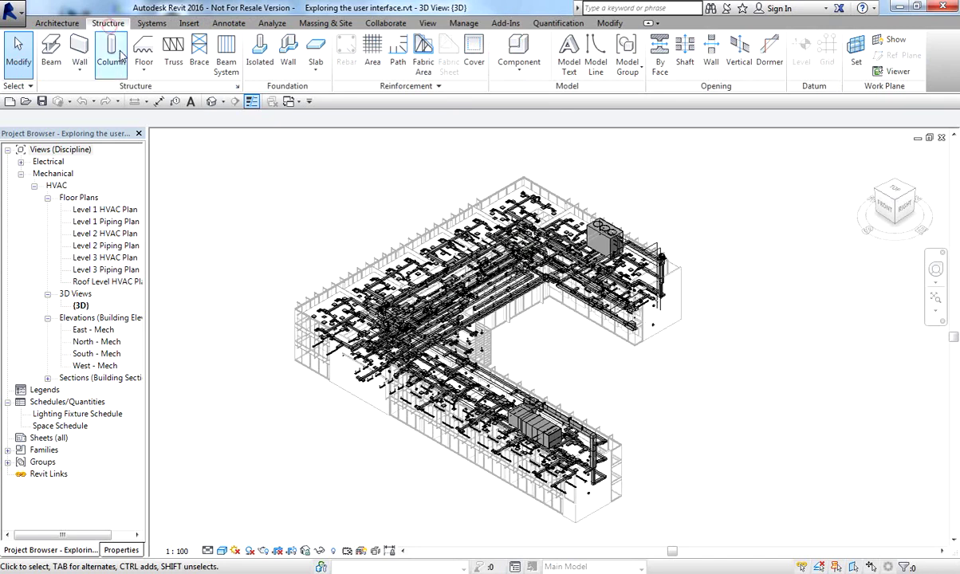
pyautogui.click(153, 24)
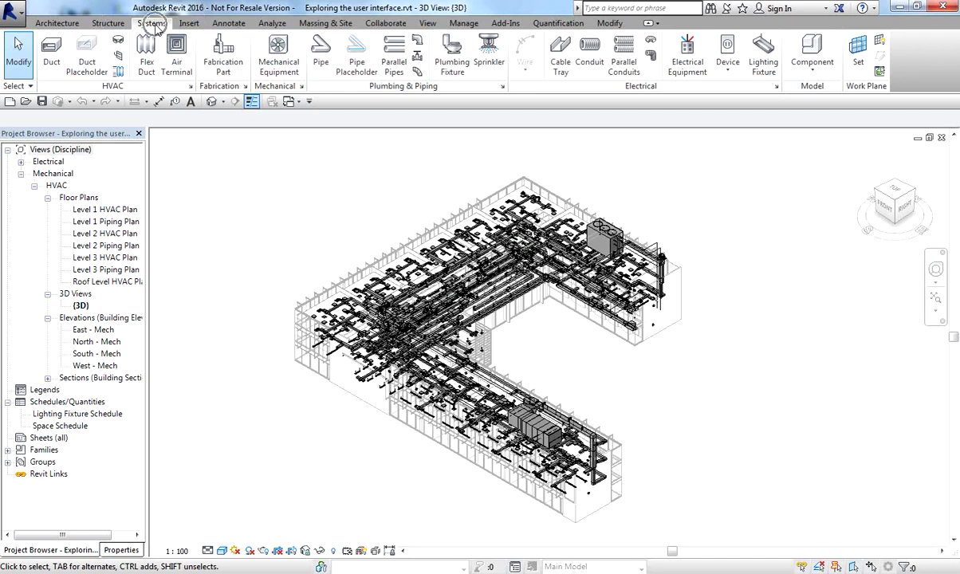
pyautogui.click(192, 25)
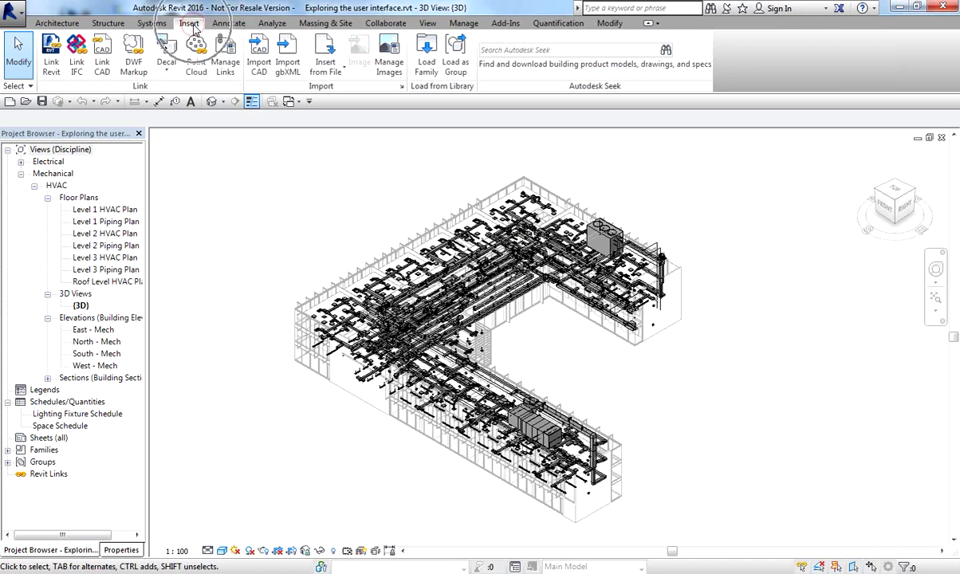
pyautogui.click(232, 26)
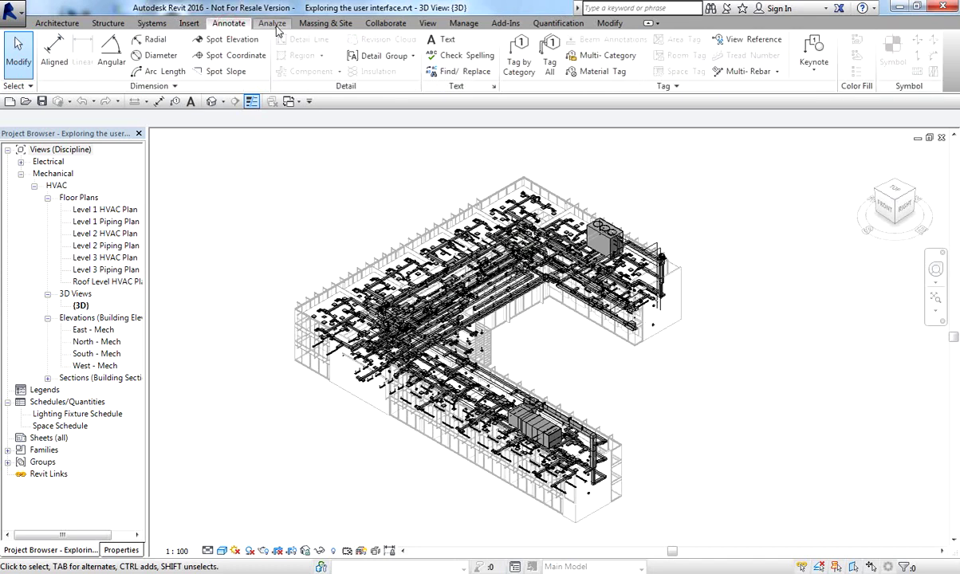
pyautogui.click(271, 25)
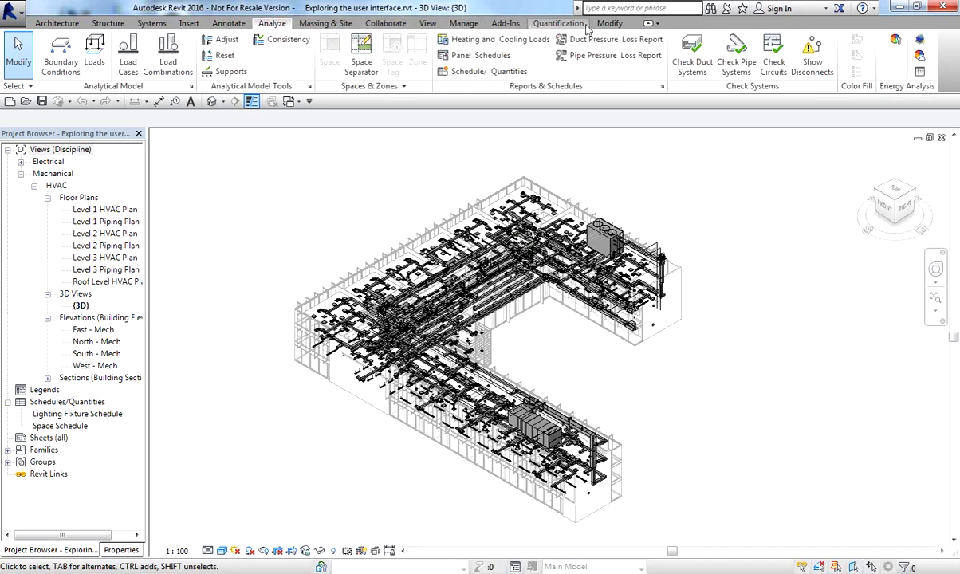
# Go through the architecture and structure tools to the building systems tools, and dismiss the Windows color scheme message.
pyautogui.click(60, 26)
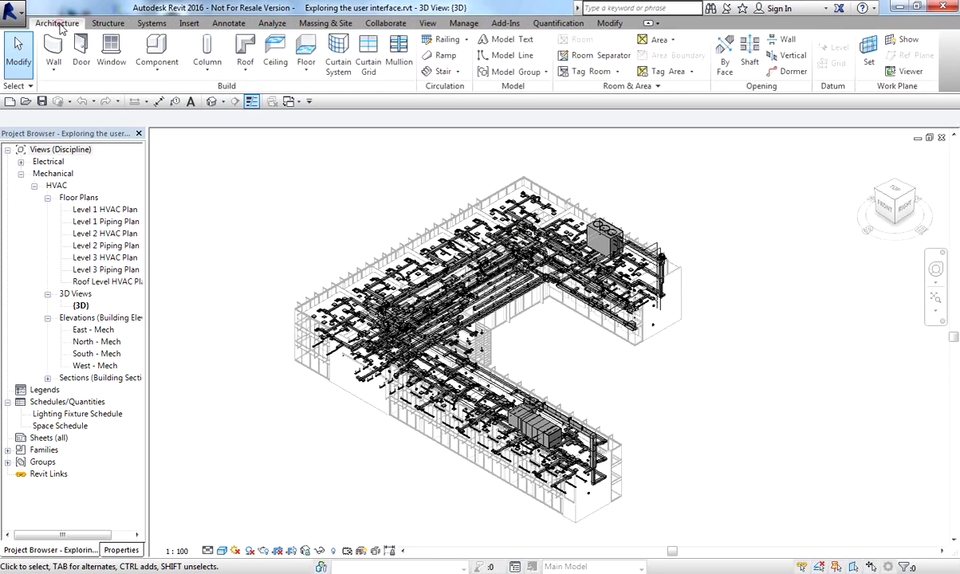
pyautogui.click(107, 24)
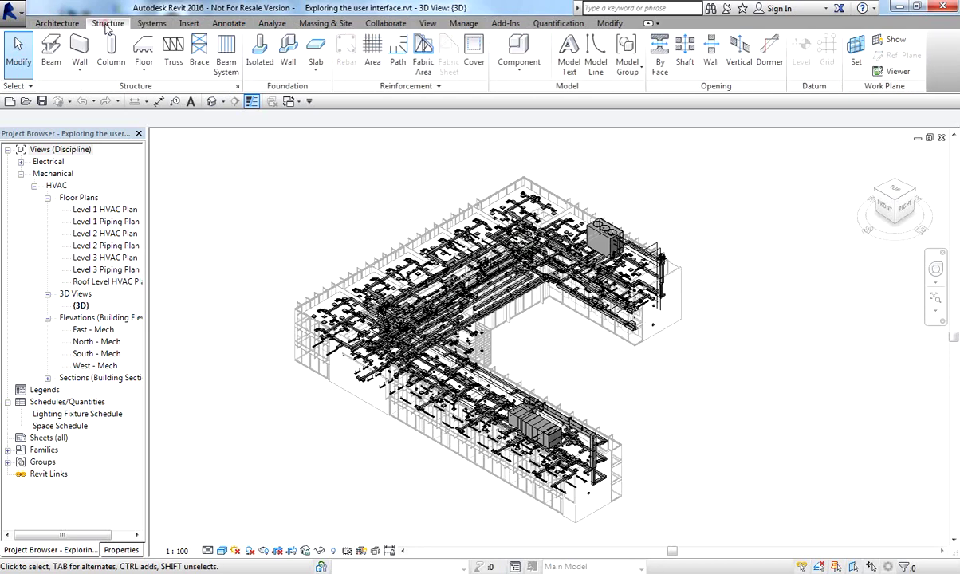
pyautogui.click(153, 25)
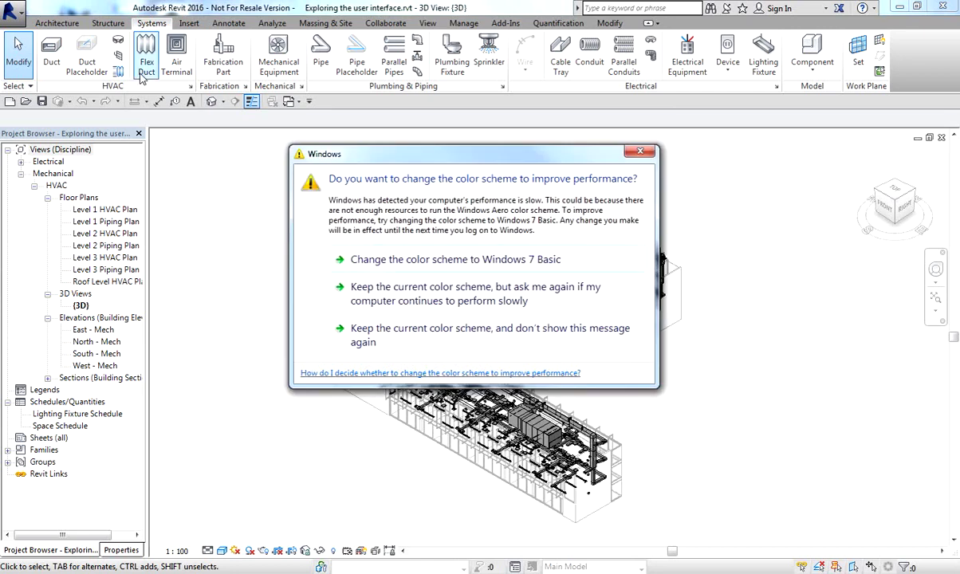
pyautogui.click(641, 151)
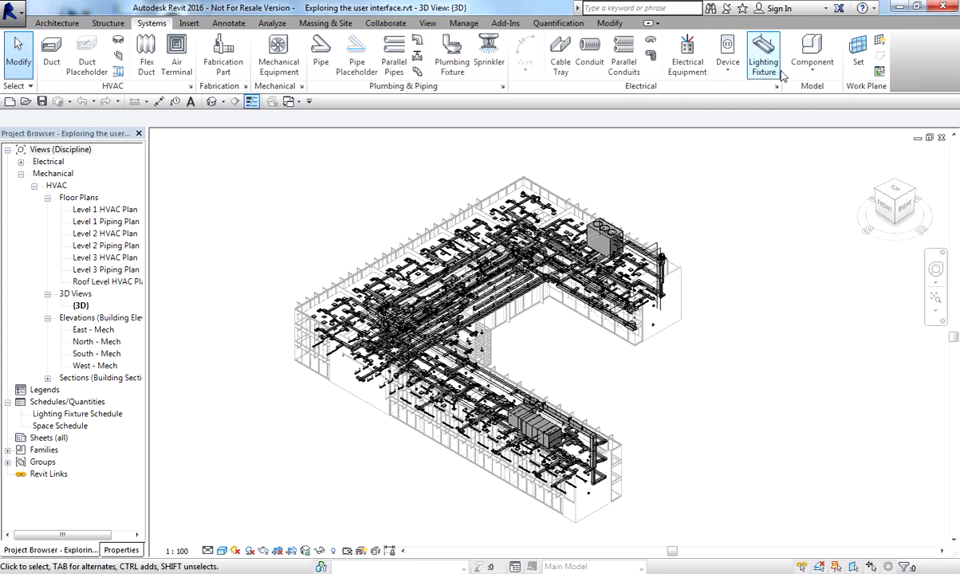
# Review the available electrical device types and the component placement options among the systems tools.
pyautogui.click(727, 74)
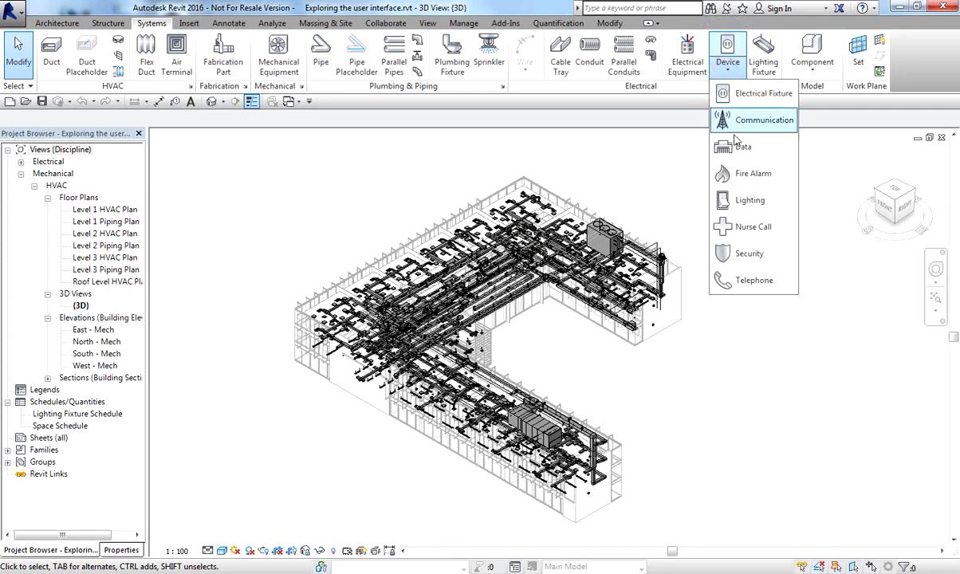
pyautogui.click(728, 72)
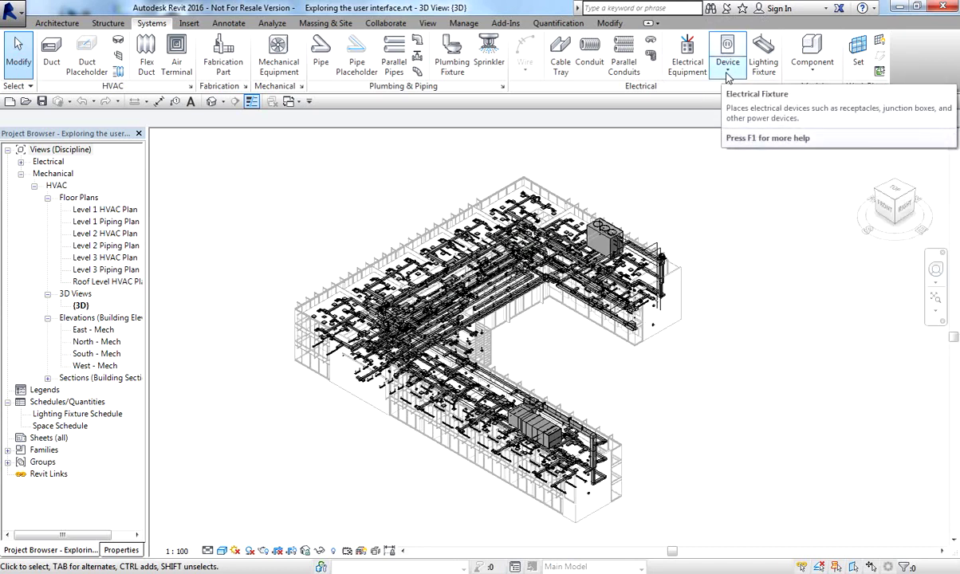
pyautogui.click(729, 74)
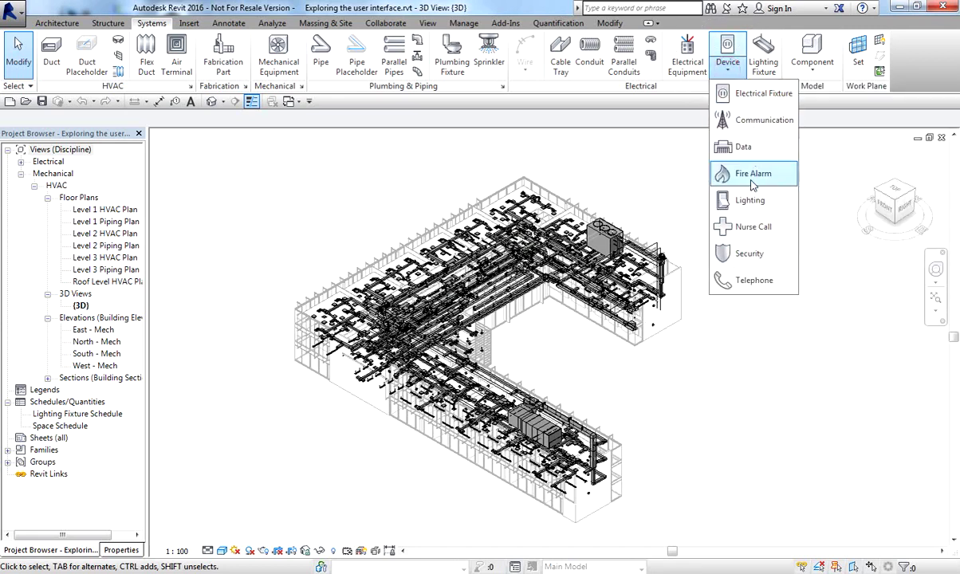
pyautogui.click(686, 102)
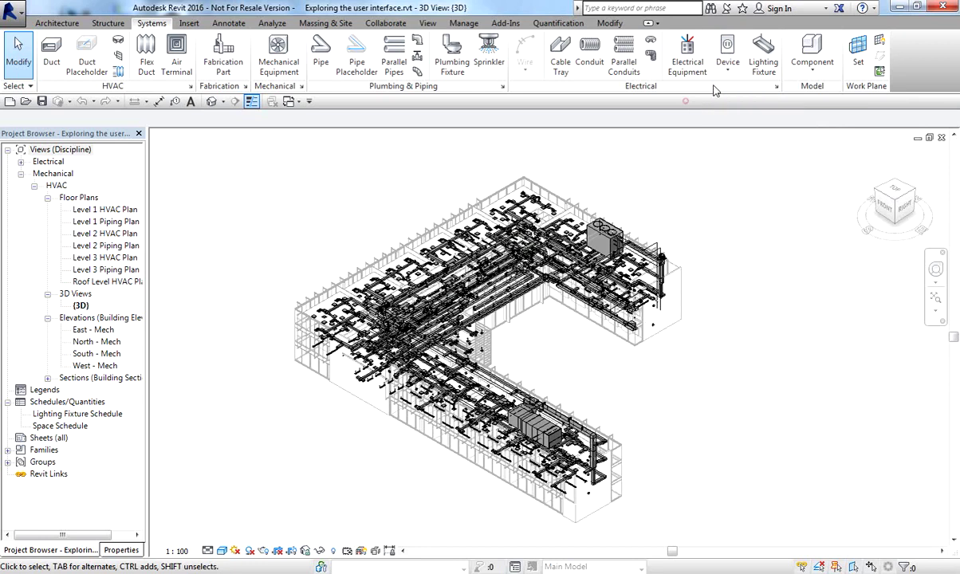
pyautogui.click(814, 72)
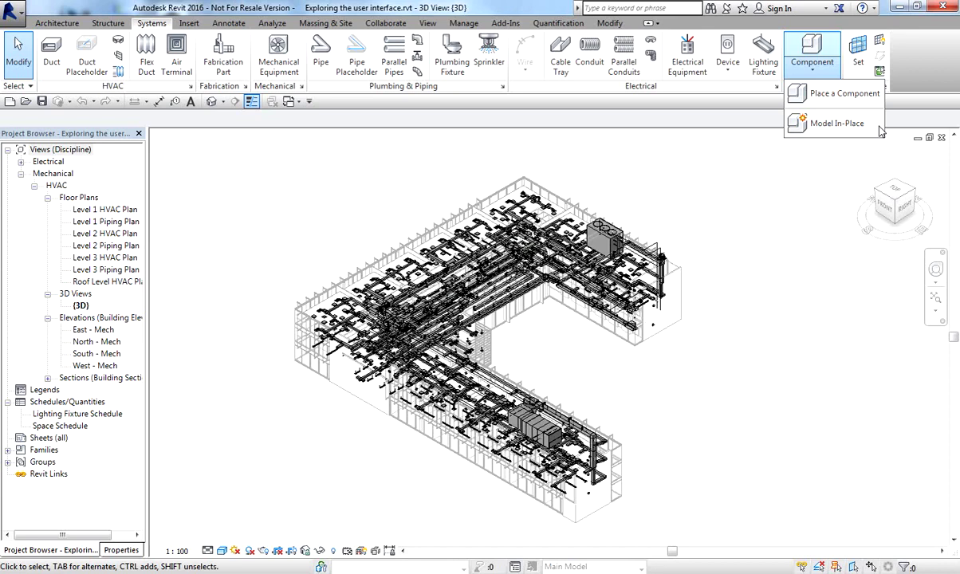
pyautogui.click(732, 68)
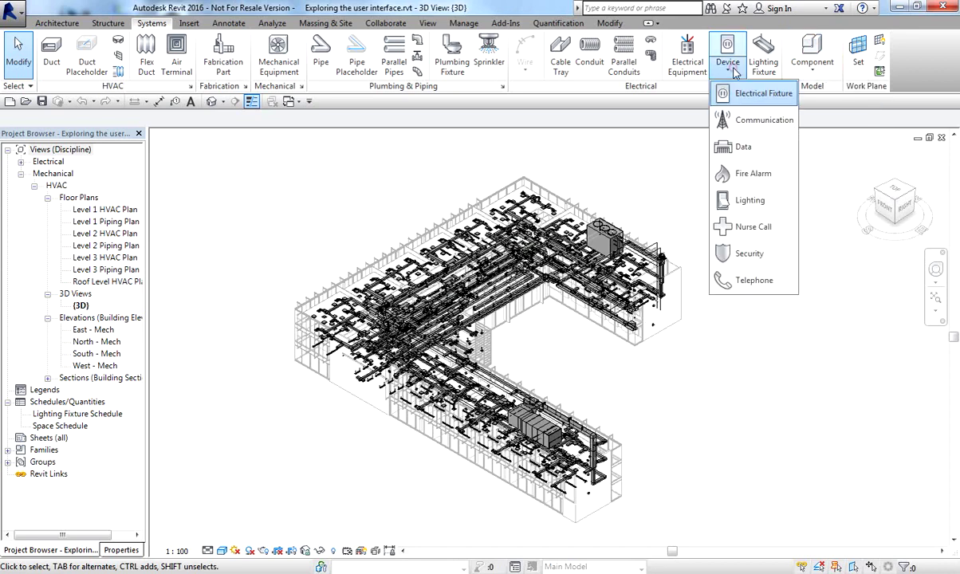
pyautogui.click(730, 67)
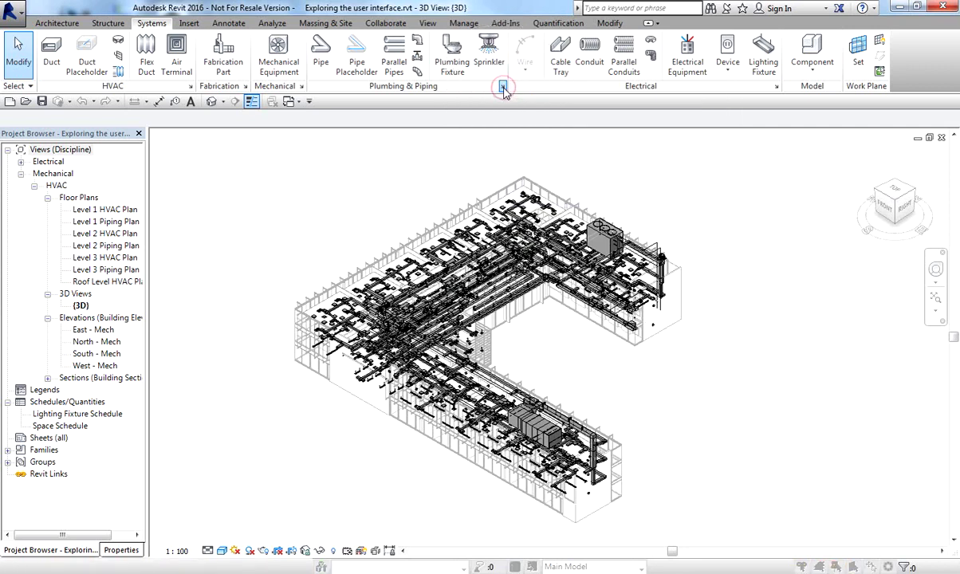
# Inspect the Mechanical Settings and Electrical Settings, leaving both without making changes.
pyautogui.click(503, 89)
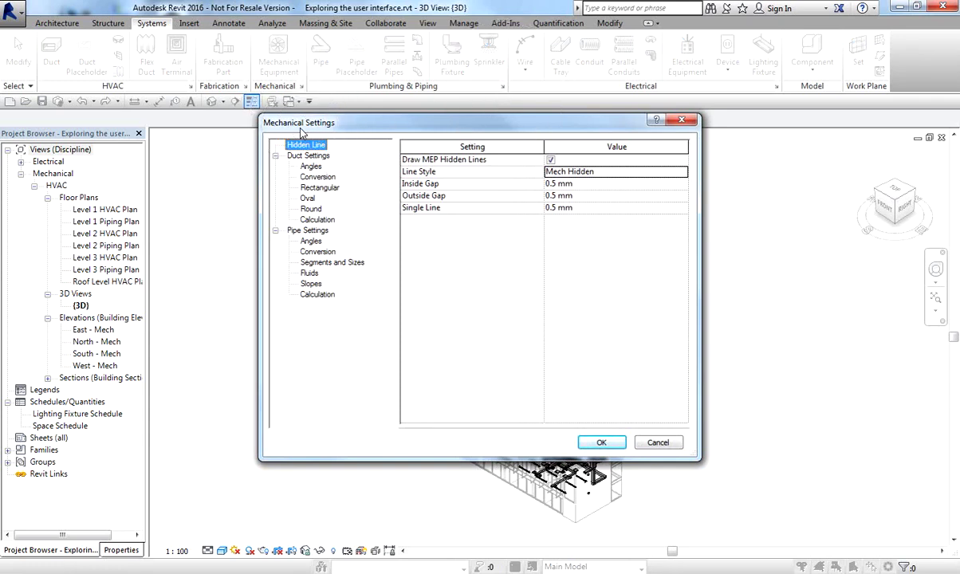
pyautogui.click(658, 444)
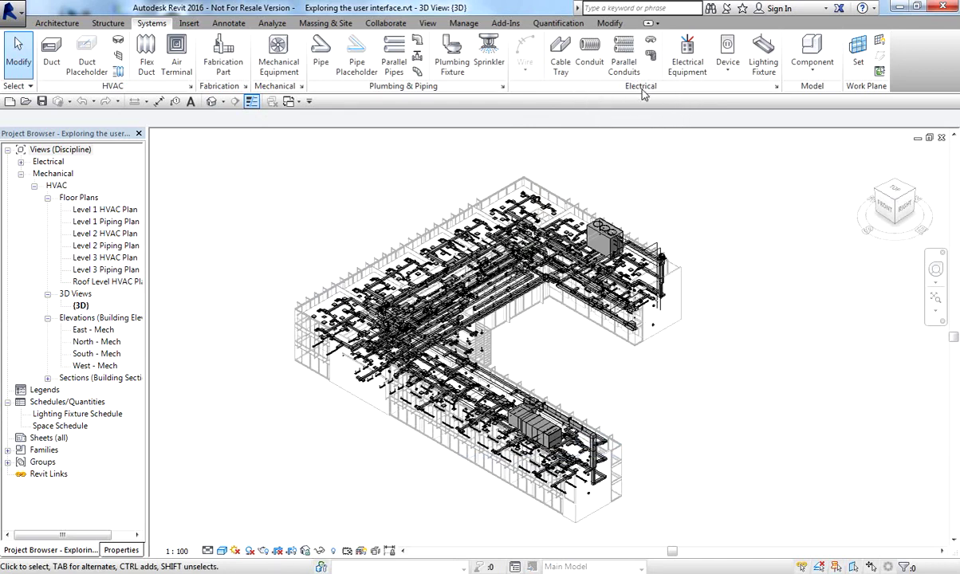
pyautogui.click(776, 88)
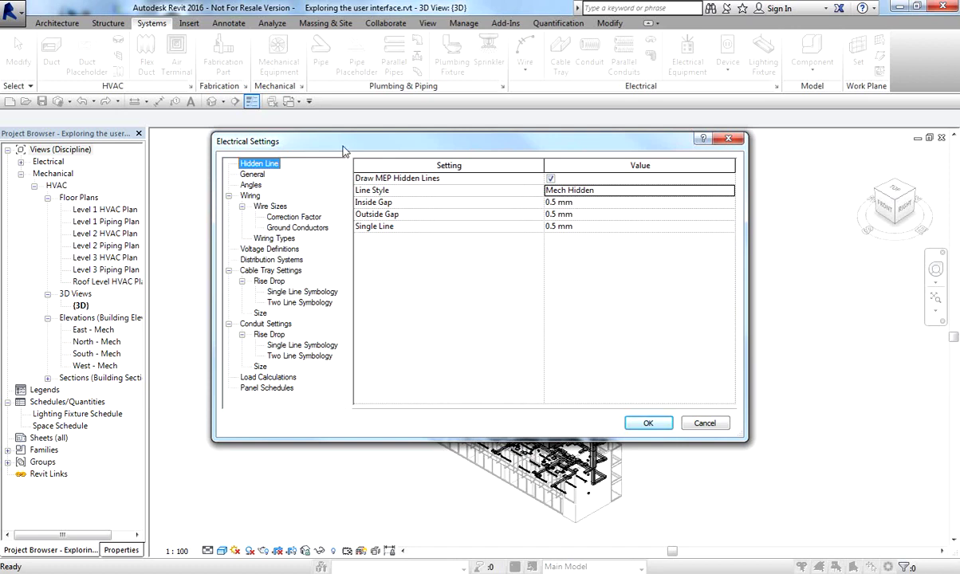
pyautogui.click(728, 138)
pyautogui.click(503, 90)
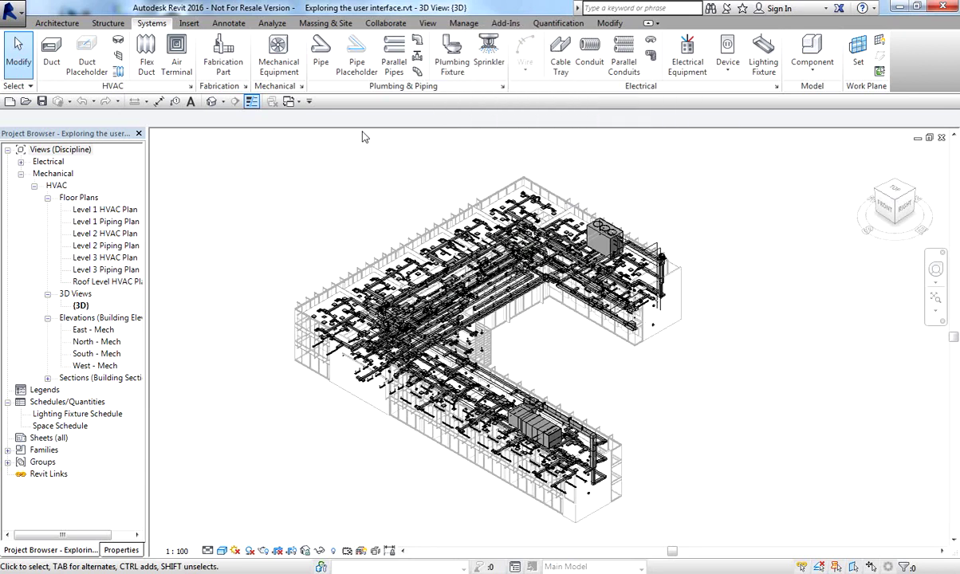
# Look over the structure, link and import, and annotation tools, including the additional dimension options.
pyautogui.click(107, 24)
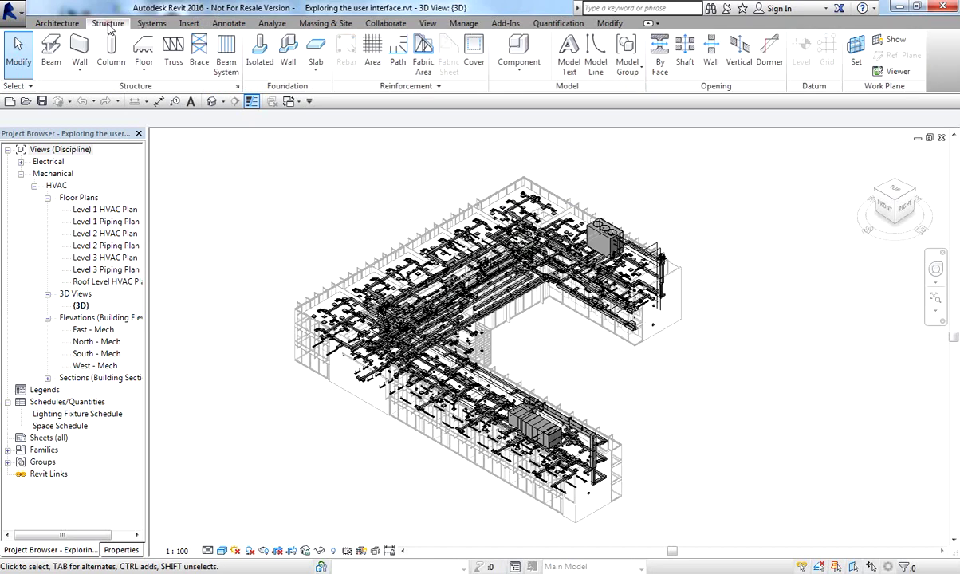
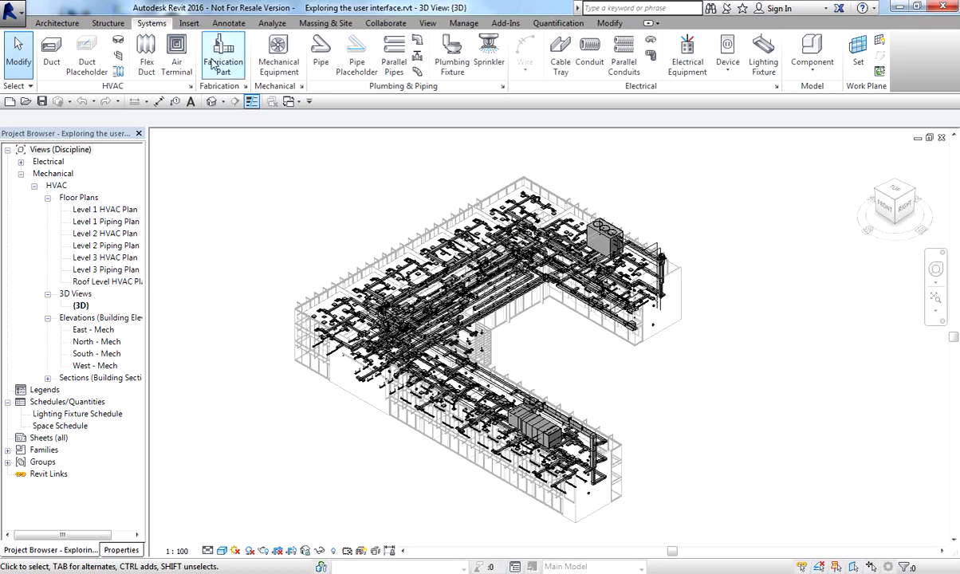
pyautogui.click(189, 24)
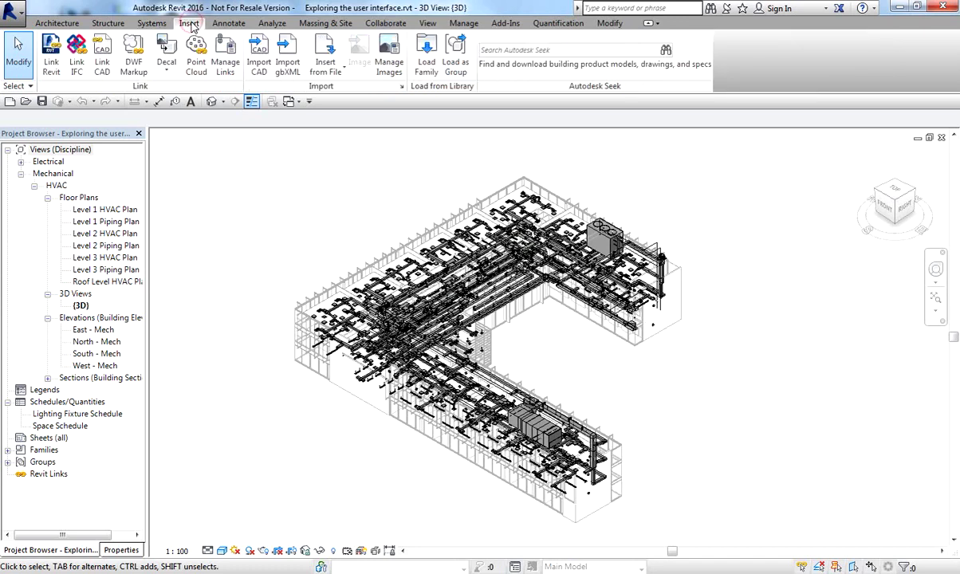
pyautogui.click(228, 23)
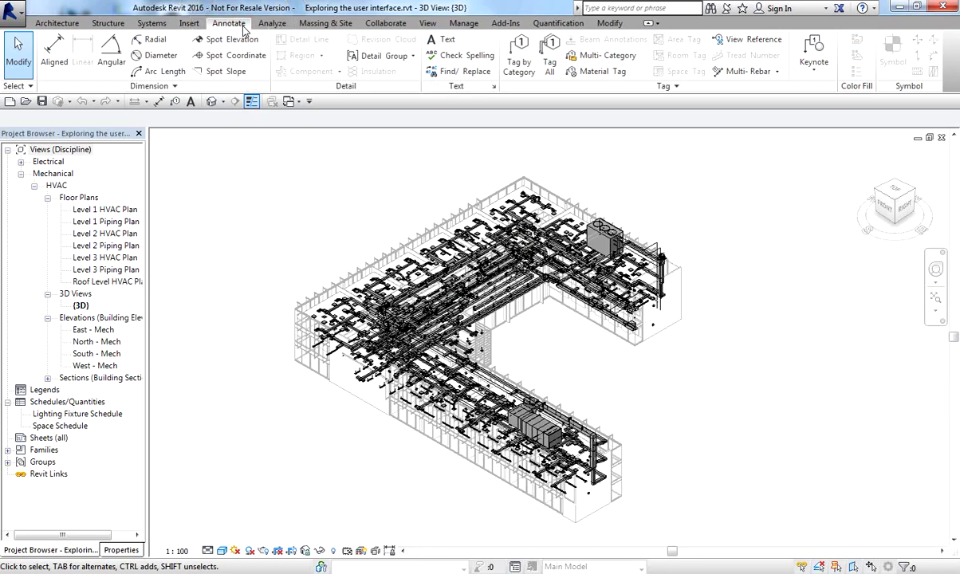
pyautogui.click(137, 84)
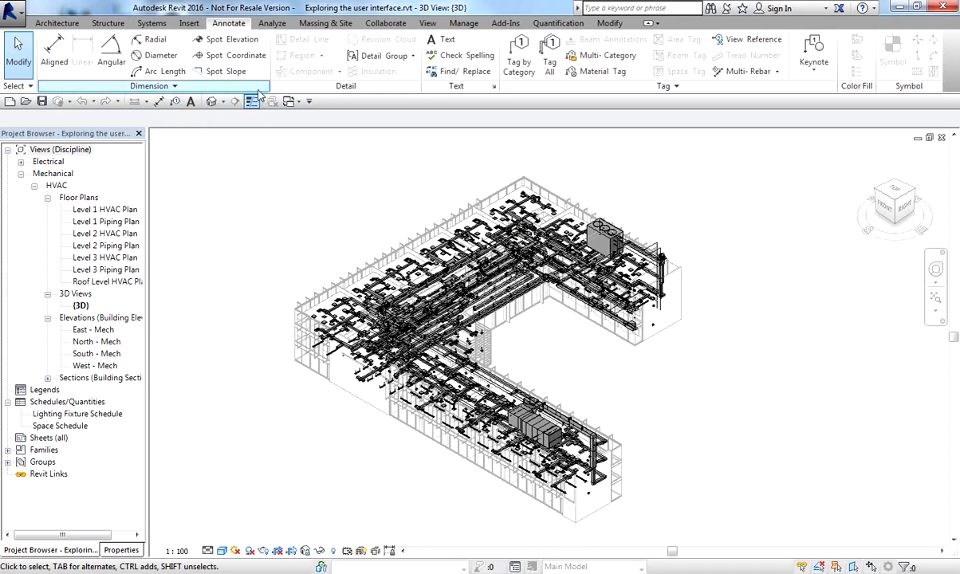
# Expand the additional dimension type options, pin them open while moving the model, and unpin them again.
pyautogui.click(495, 88)
pyautogui.click(175, 87)
pyautogui.click(176, 88)
pyautogui.click(176, 87)
pyautogui.click(175, 86)
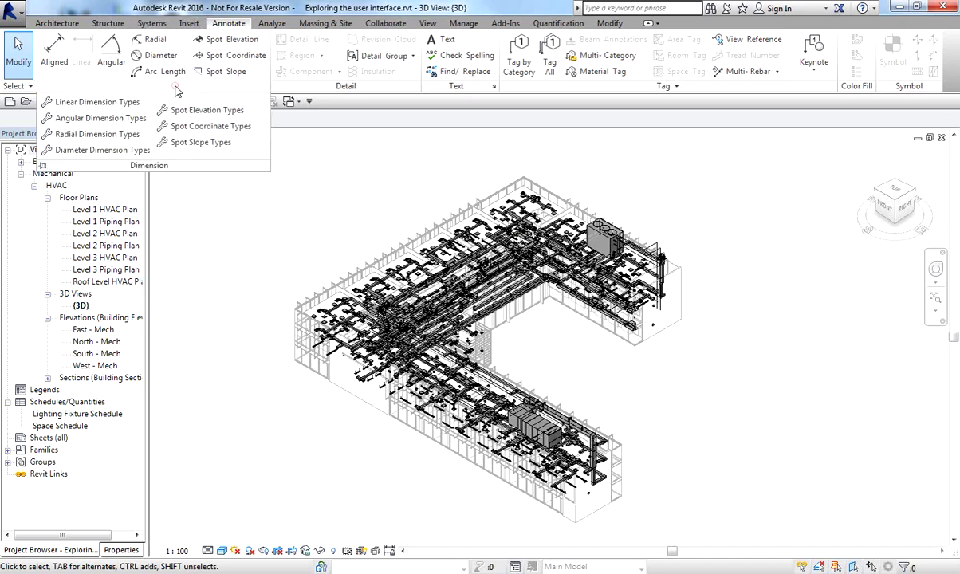
pyautogui.click(43, 165)
pyautogui.moveTo(342, 200); pyautogui.dragTo(395, 201, button='middle')
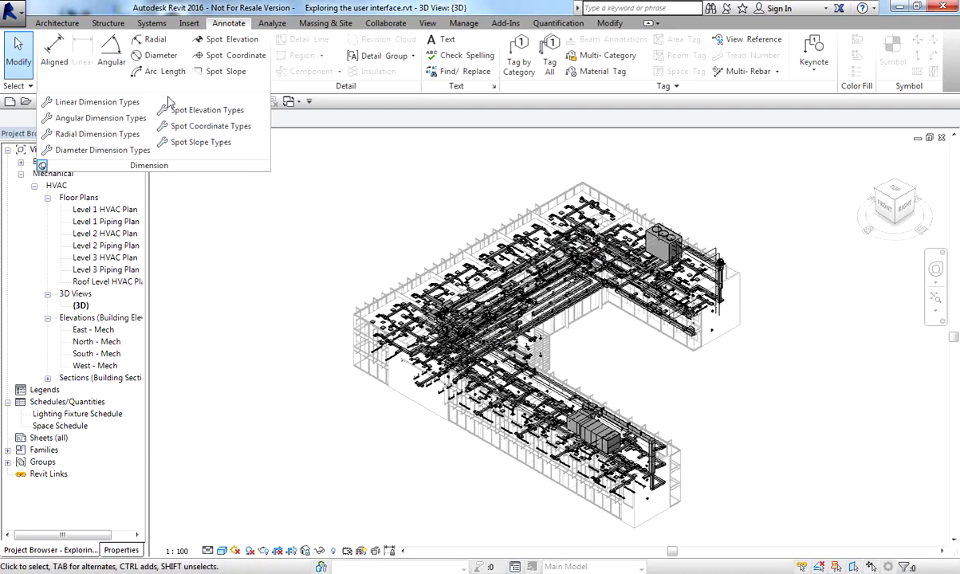
pyautogui.click(42, 165)
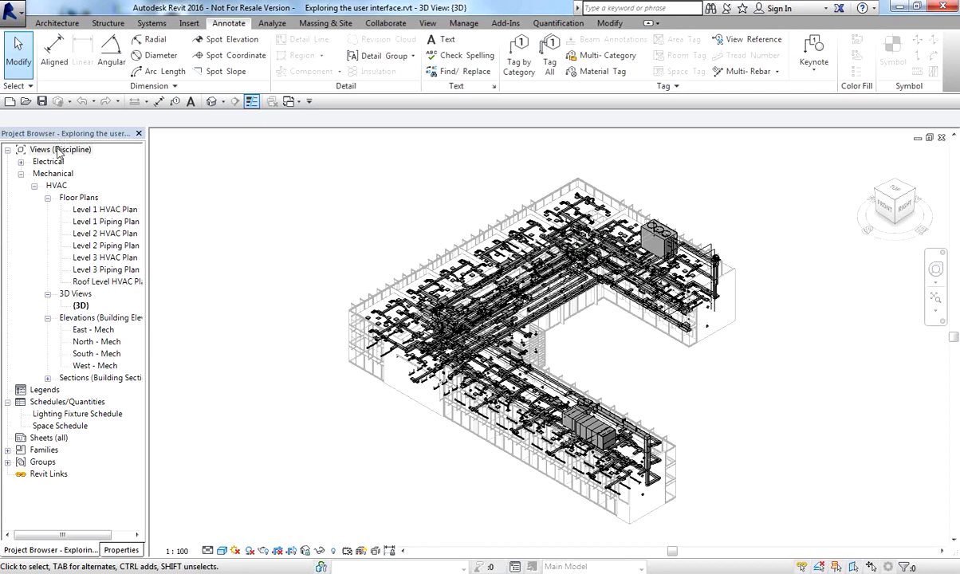
# Collapse the HVAC and Mechanical branches of the project views, and dismiss the Windows color scheme message.
pyautogui.click(34, 187)
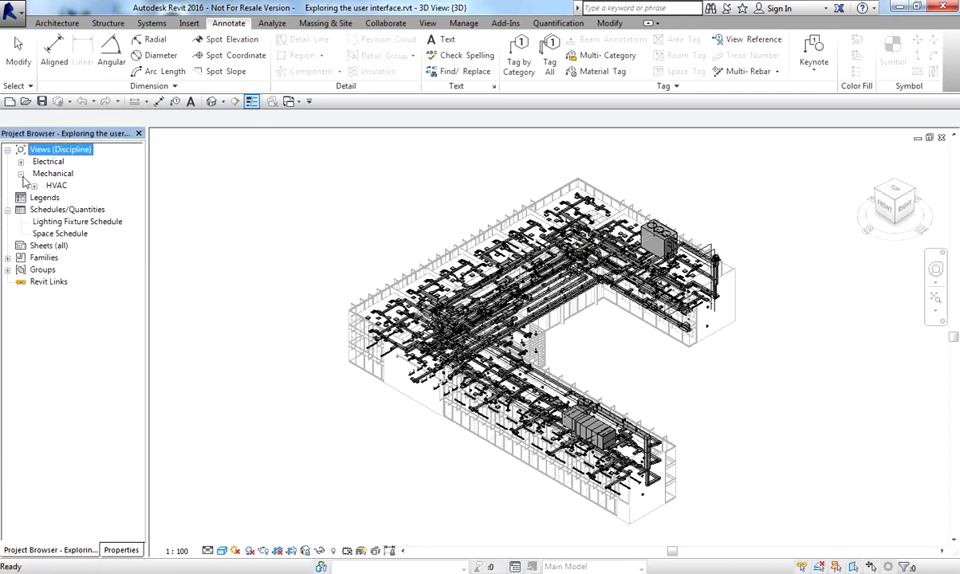
pyautogui.click(21, 173)
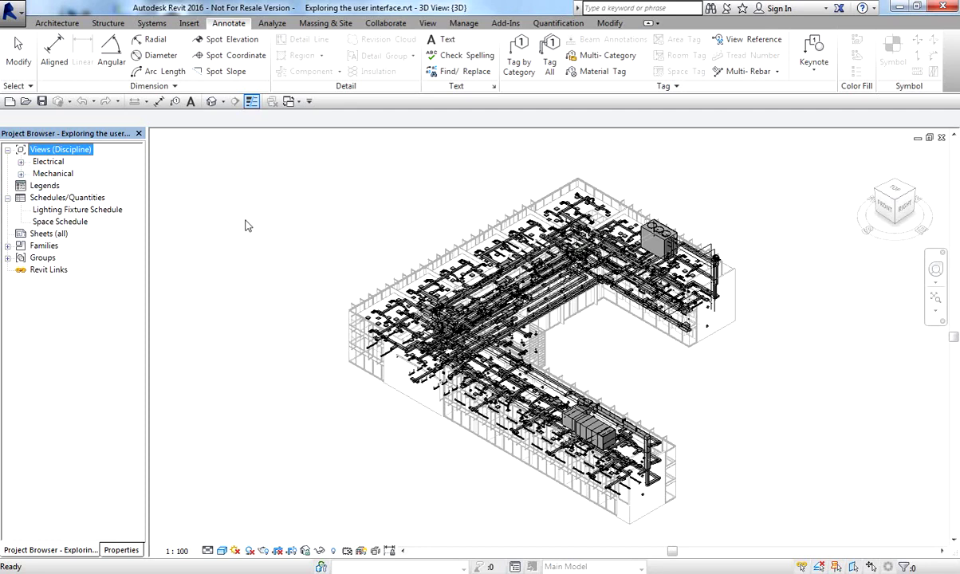
pyautogui.click(70, 139)
pyautogui.click(44, 567)
pyautogui.click(39, 570)
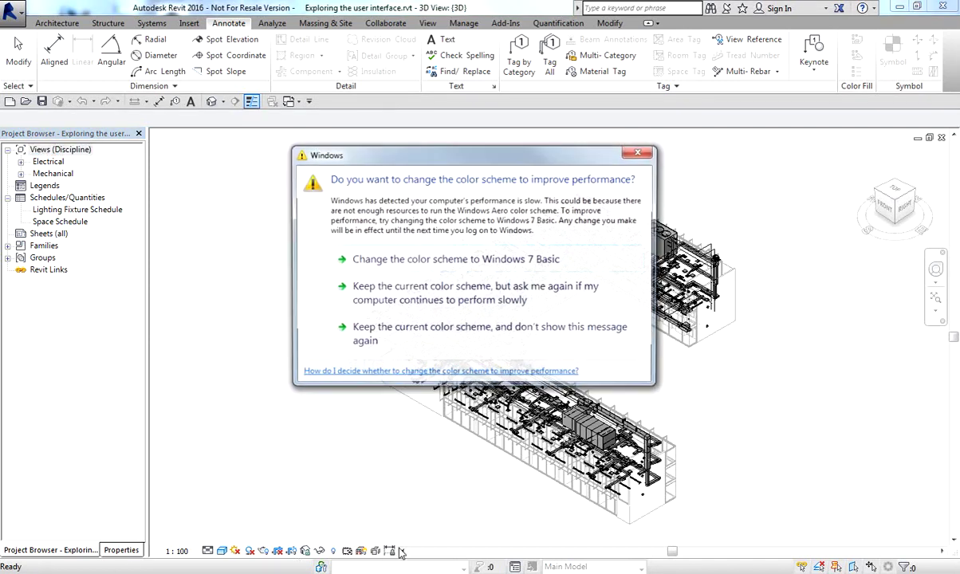
pyautogui.click(640, 151)
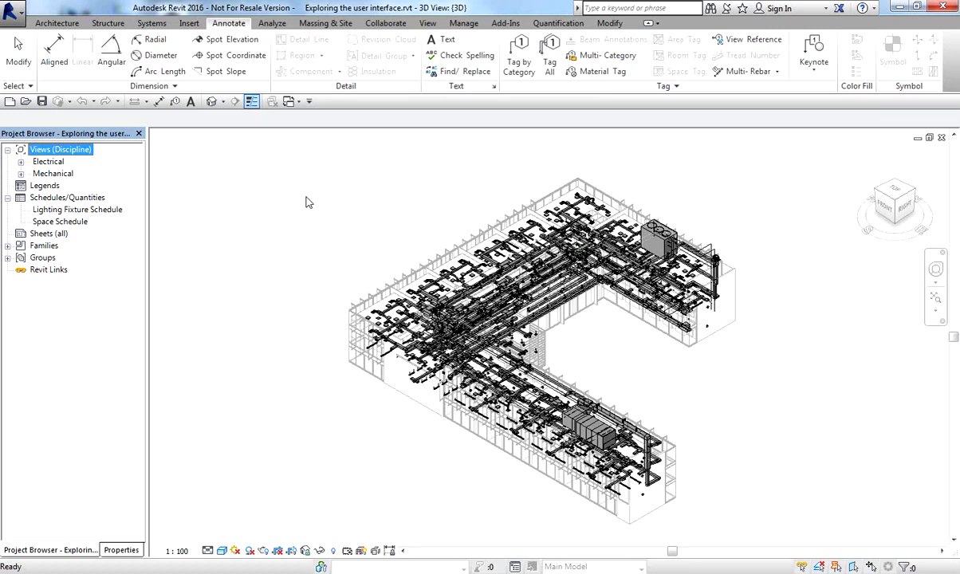
# Hide the Navigation Bar in the 3D view and turn it back on through the user interface display options.
pyautogui.click(936, 267)
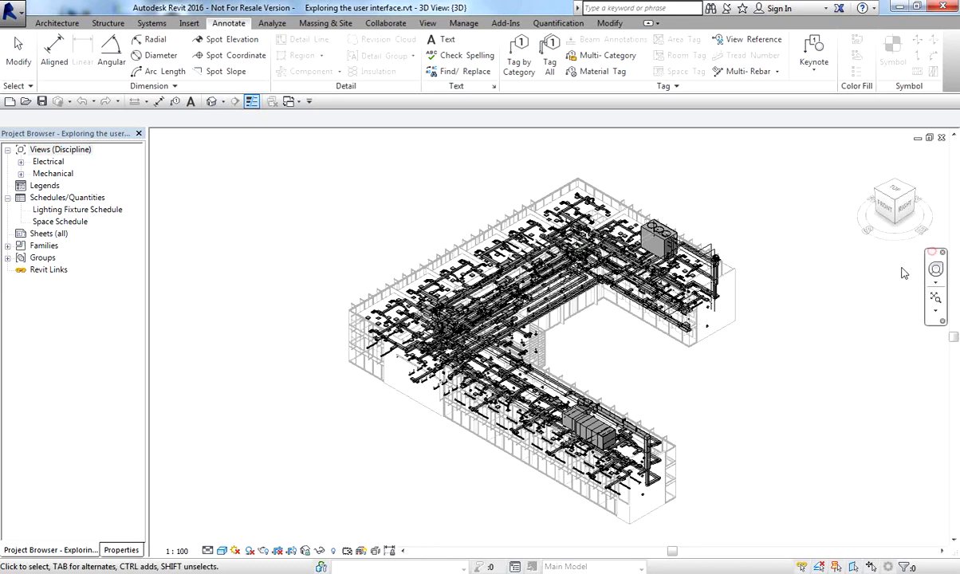
pyautogui.click(942, 254)
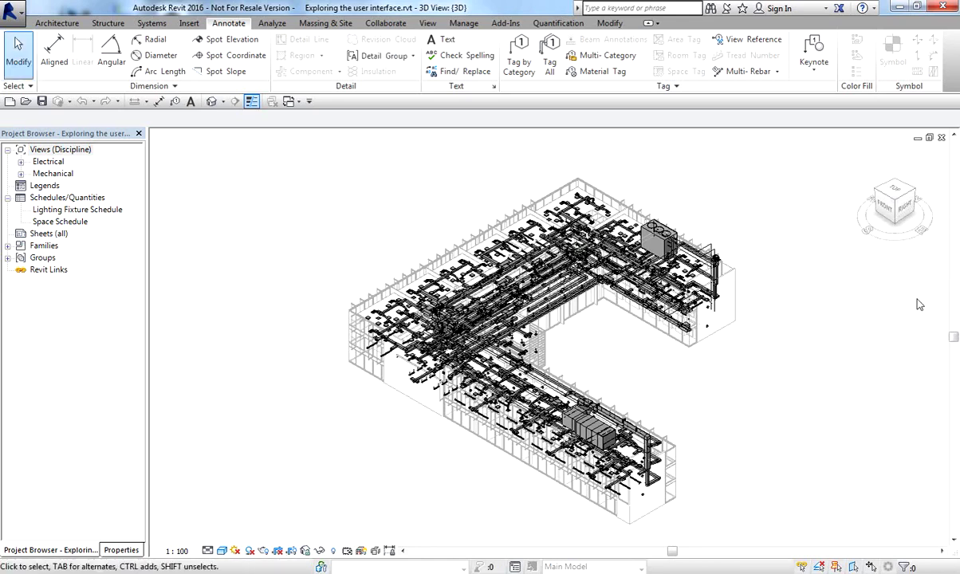
pyautogui.click(429, 24)
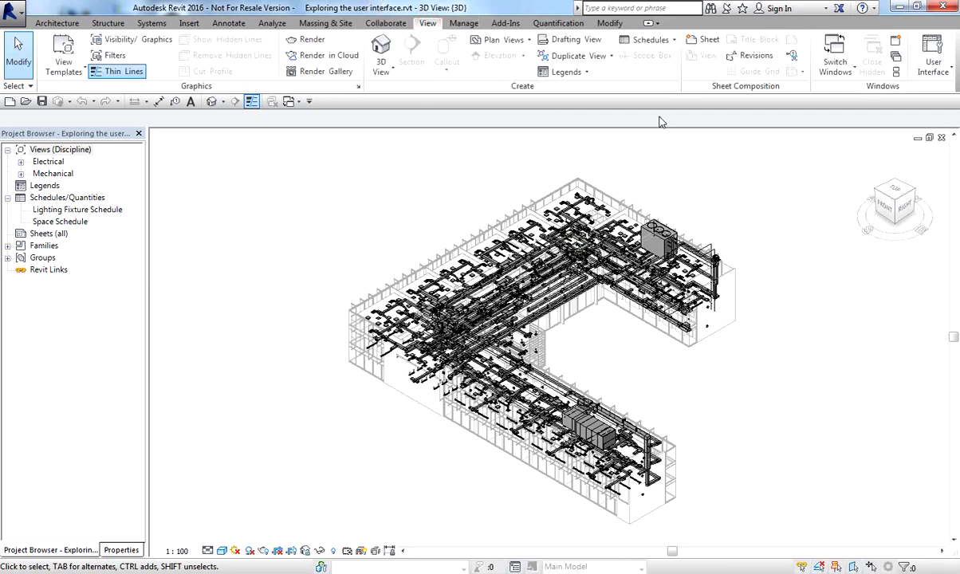
pyautogui.click(936, 65)
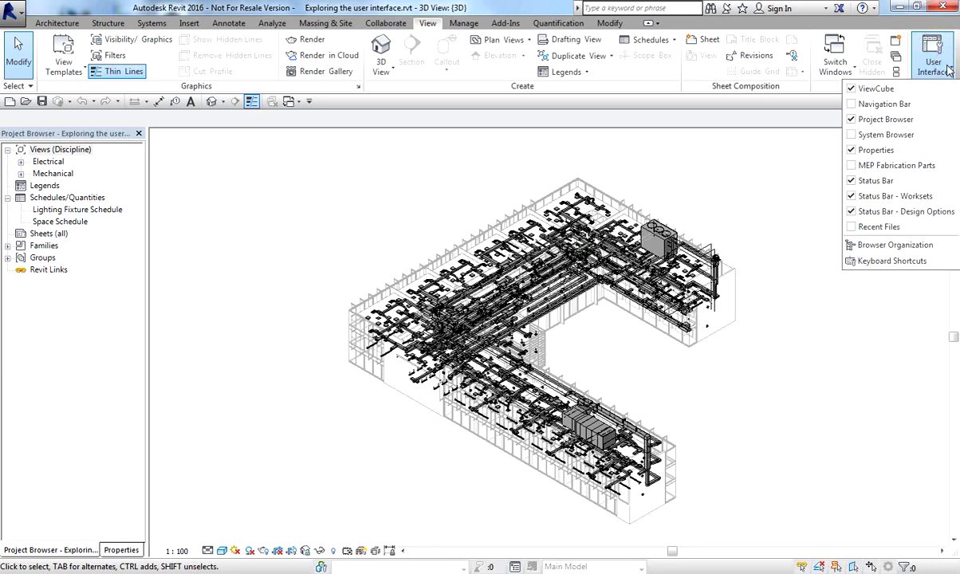
pyautogui.click(852, 106)
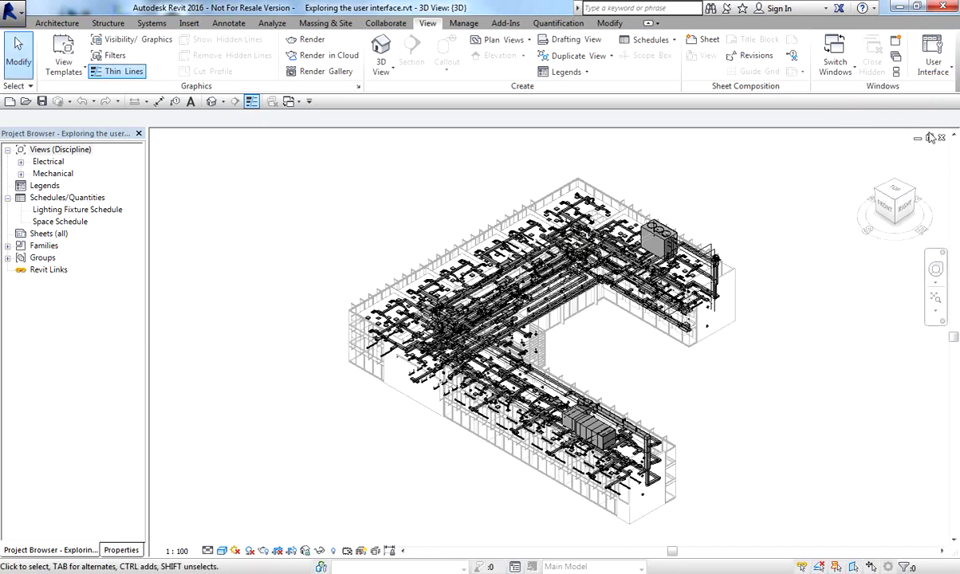
pyautogui.click(933, 68)
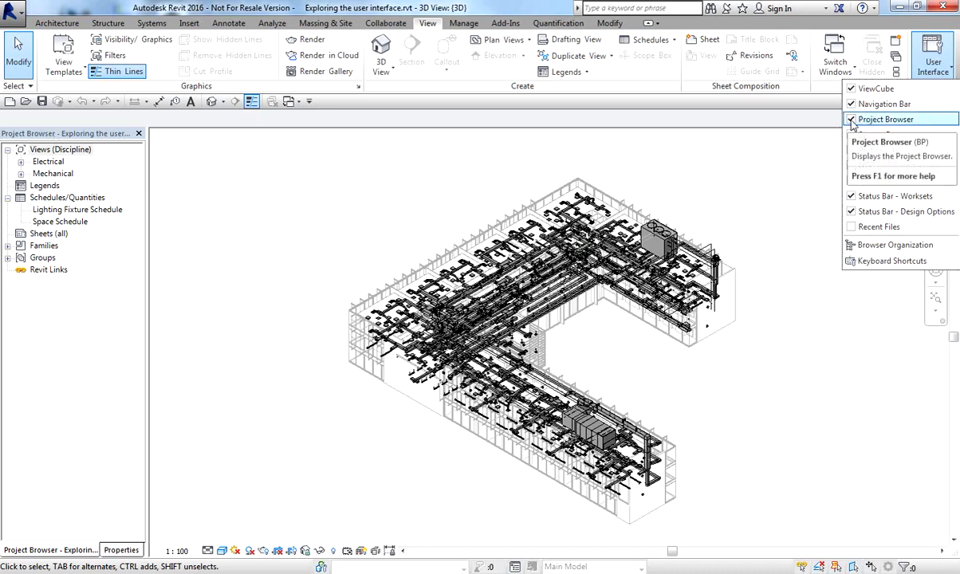
pyautogui.click(742, 193)
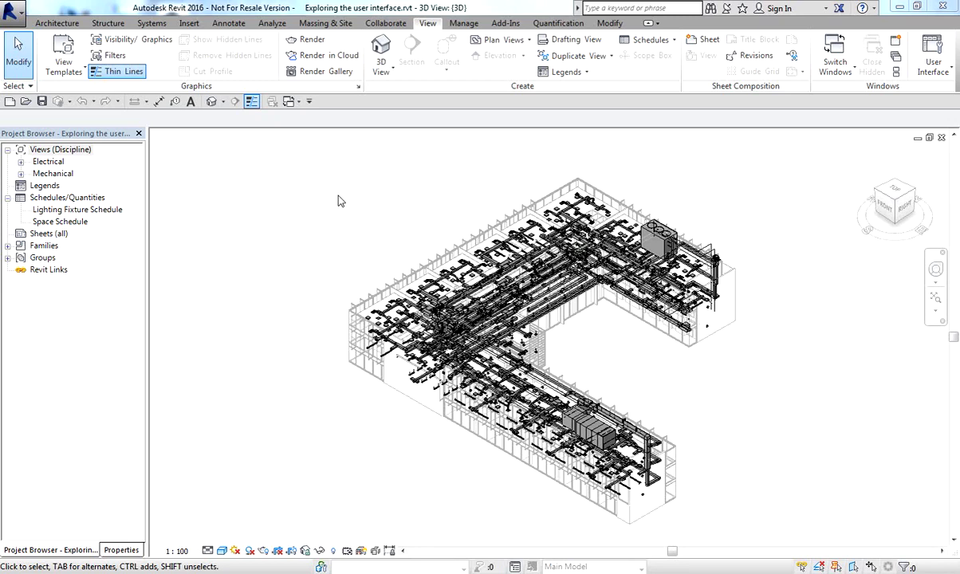
# Review the file commands and the available export formats, leaving without exporting anything.
pyautogui.click(14, 18)
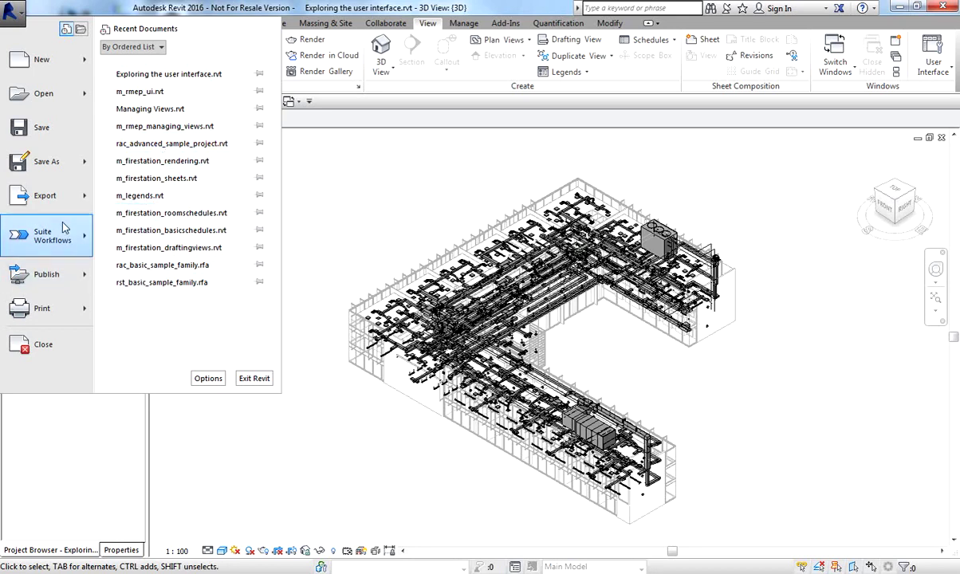
pyautogui.moveTo(59, 211)
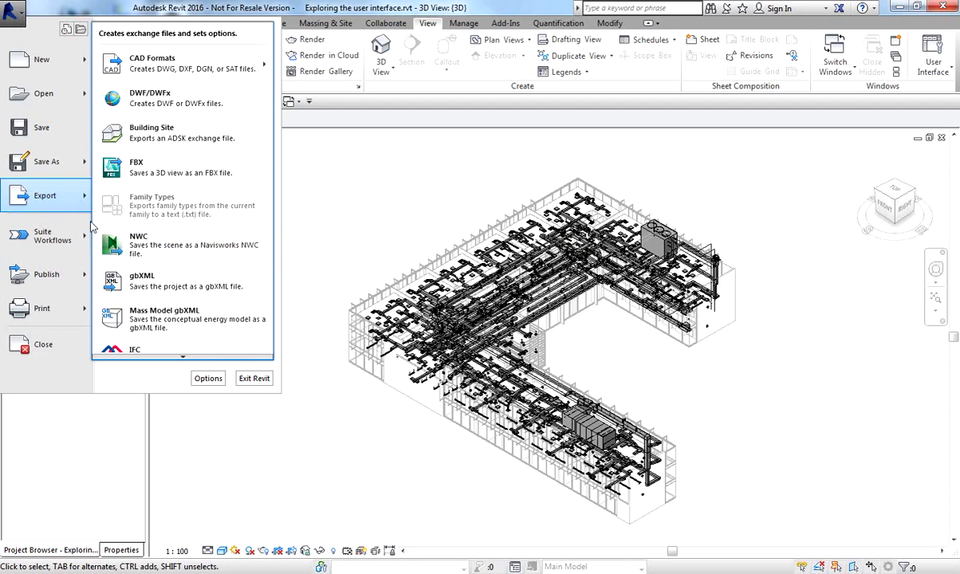
pyautogui.click(8, 14)
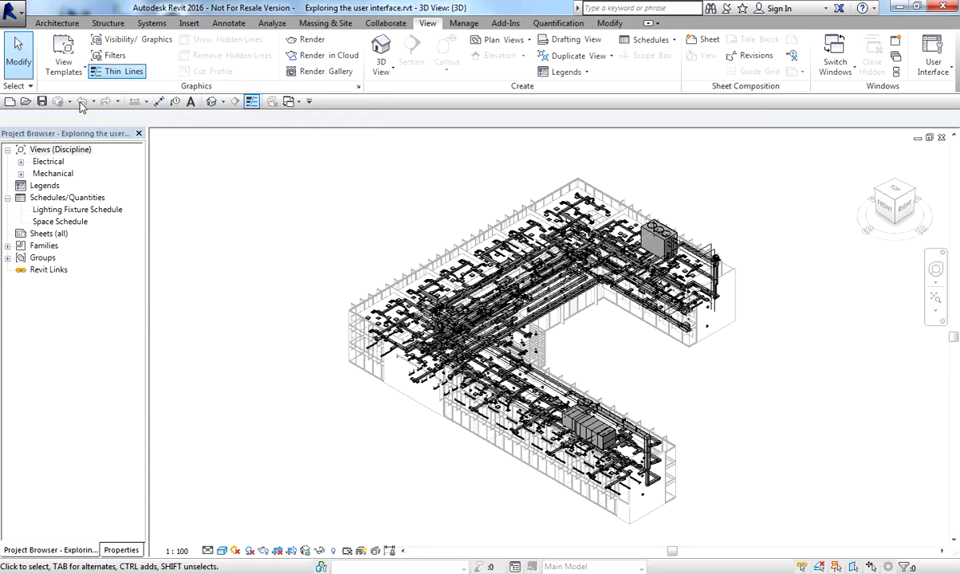
# Add the HVAC Duct tool to the Quick Access Toolbar.
pyautogui.click(152, 23)
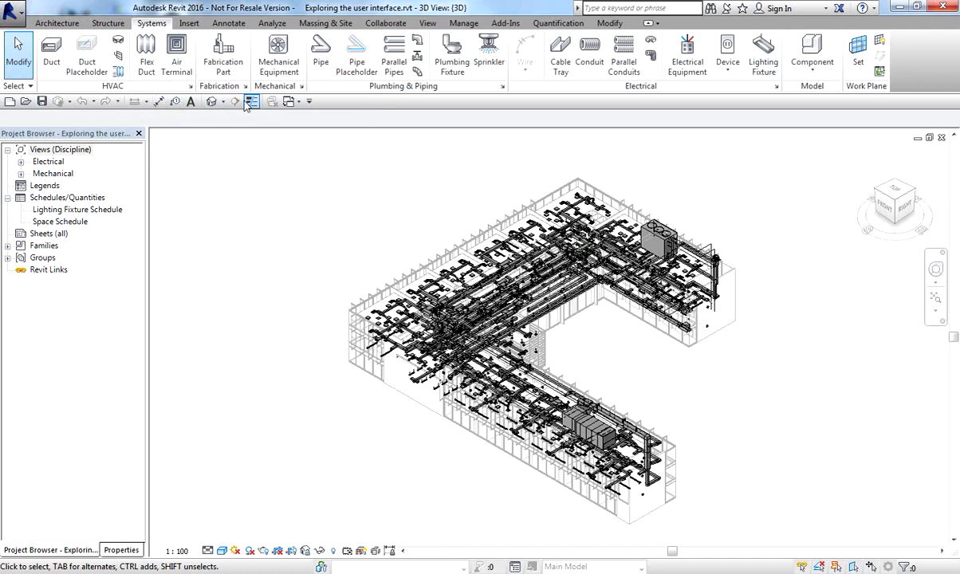
pyautogui.rightClick(51, 51)
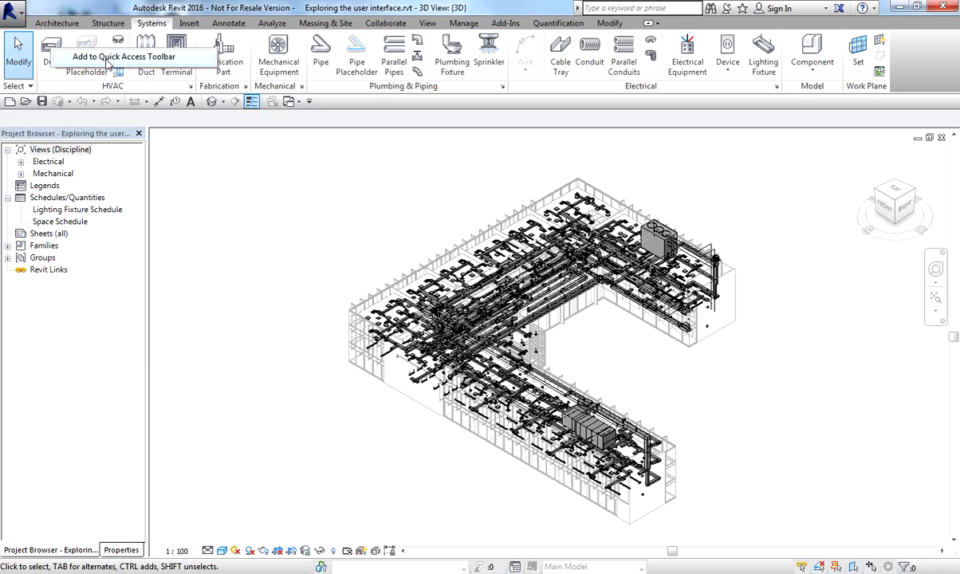
pyautogui.rightClick(49, 47)
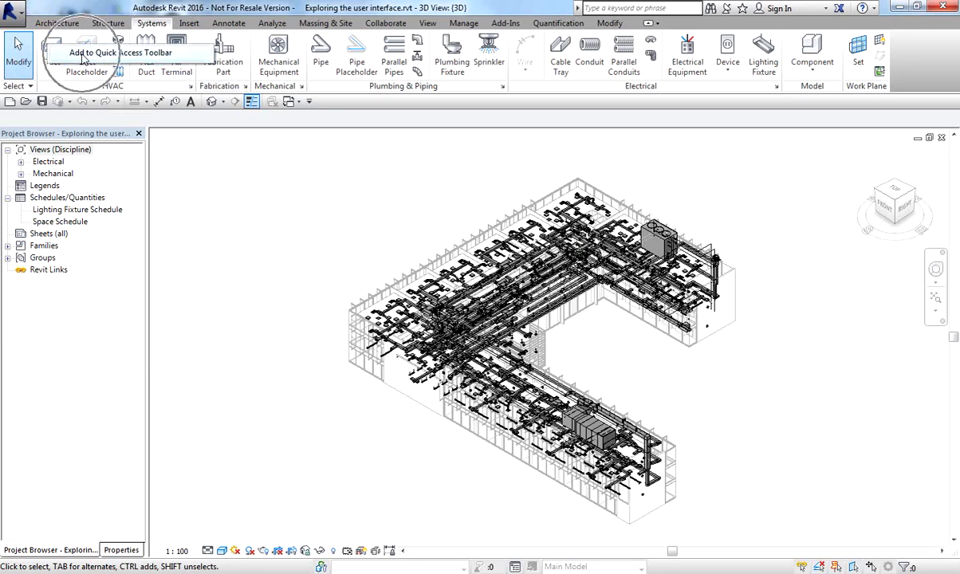
pyautogui.click(80, 53)
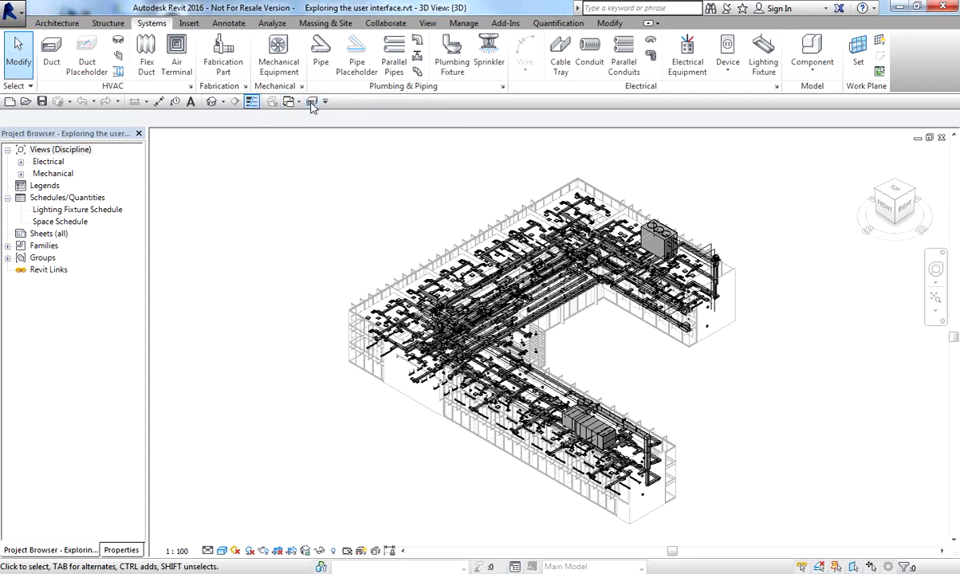